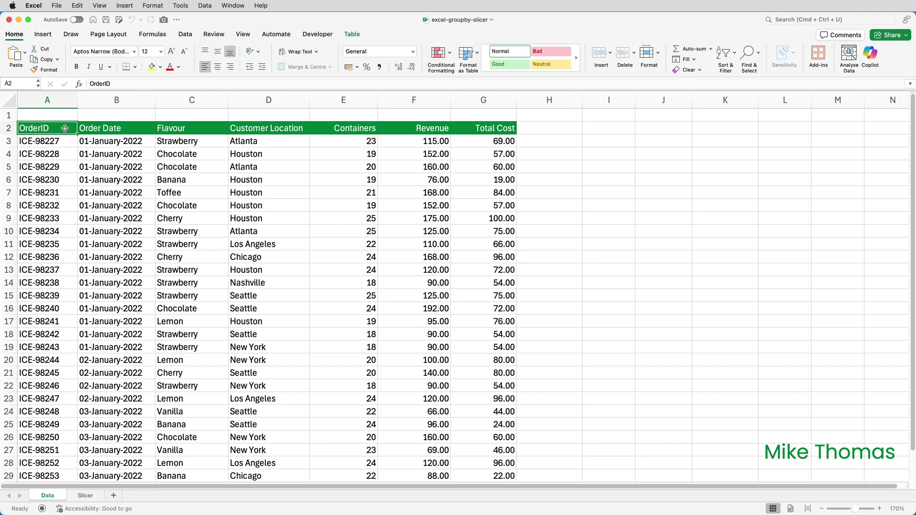
# Glance at the Slicer sheet's flavour summary, then return to the Data sheet's sales table
pyautogui.click(85, 499)
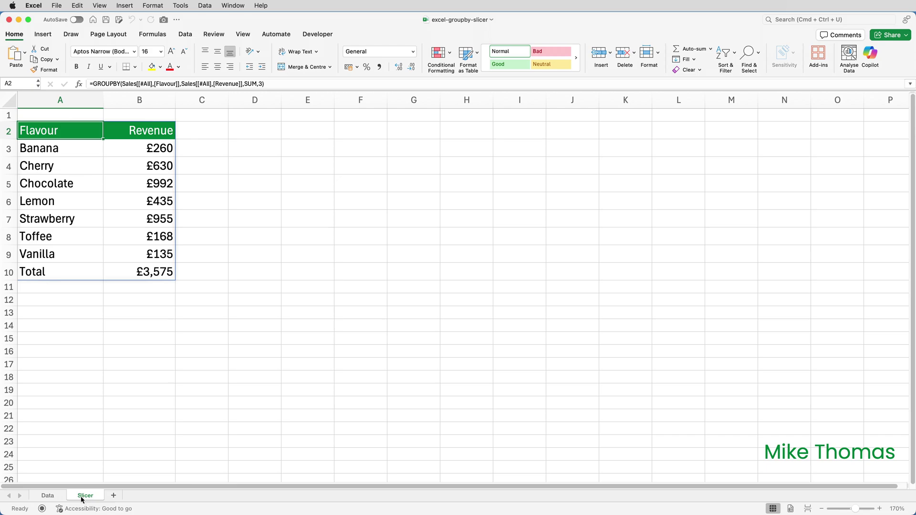
pyautogui.click(61, 499)
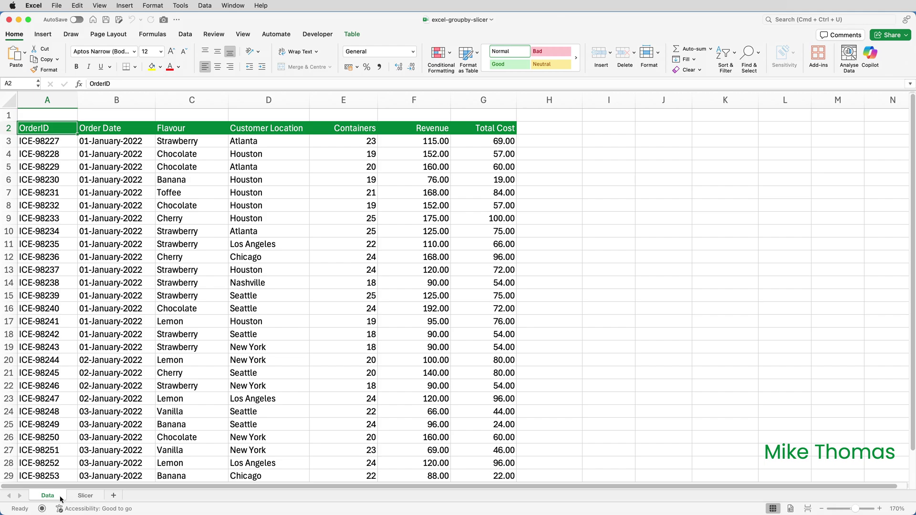
# Insert a Customer Location slicer for the Sales table from the Table tools
pyautogui.click(354, 35)
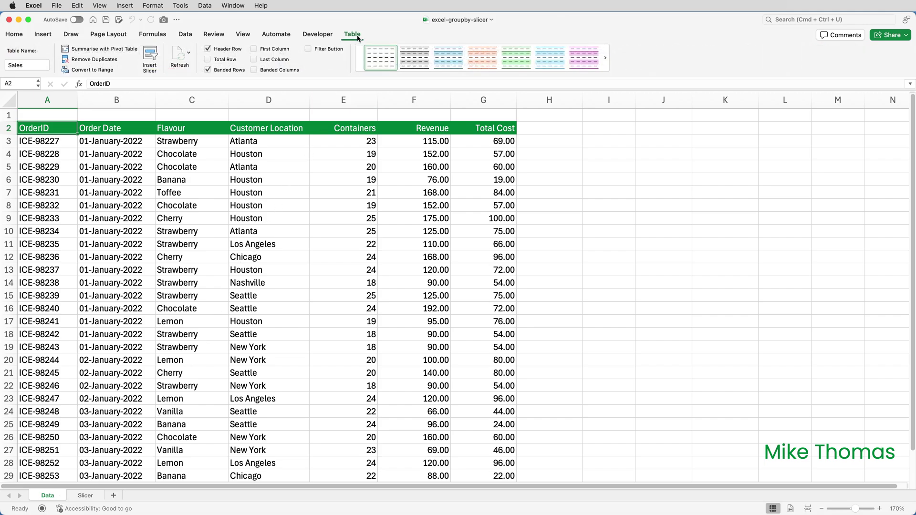
pyautogui.click(155, 55)
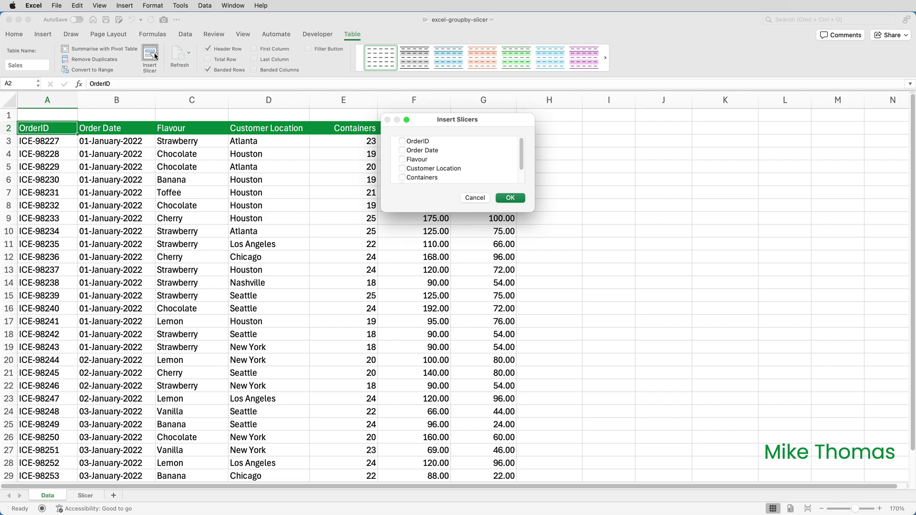
pyautogui.click(402, 168)
pyautogui.click(514, 201)
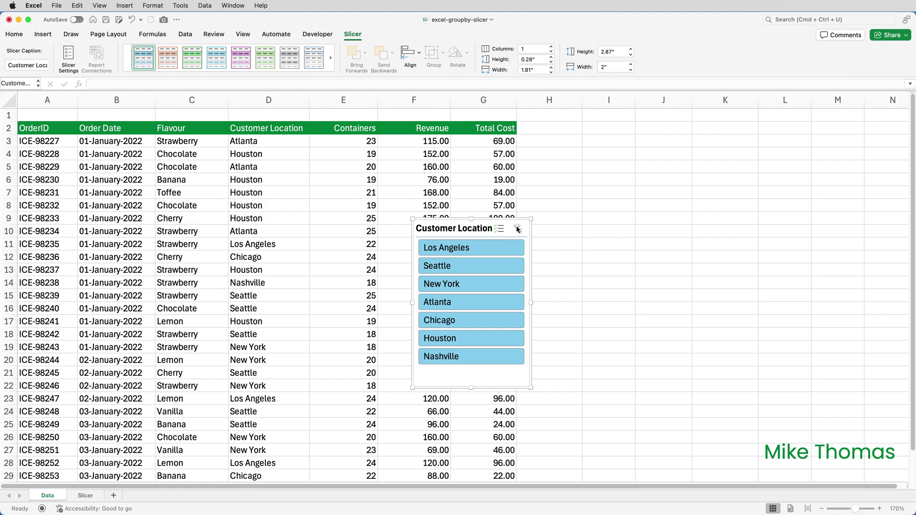
# Drag the slicer right of the table, test a Chicago filter, then clear it
pyautogui.moveTo(505, 214); pyautogui.dragTo(675, 168)
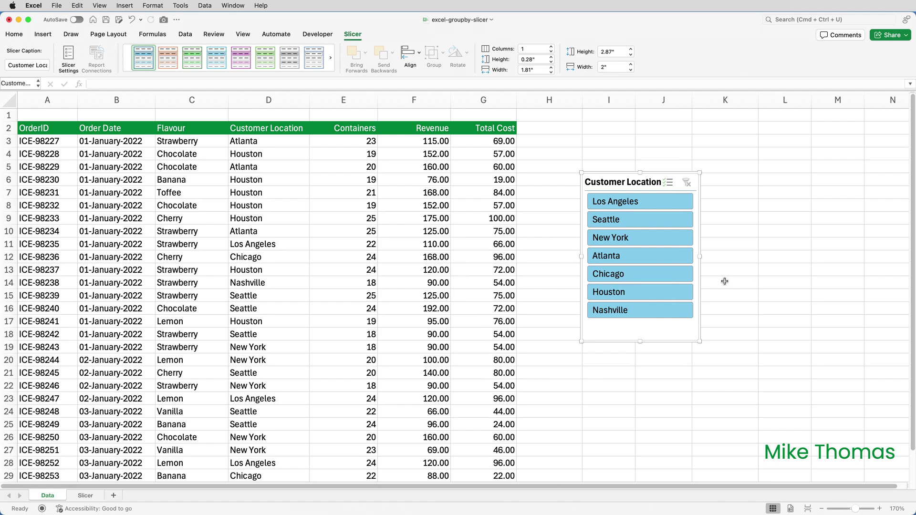
pyautogui.click(675, 284)
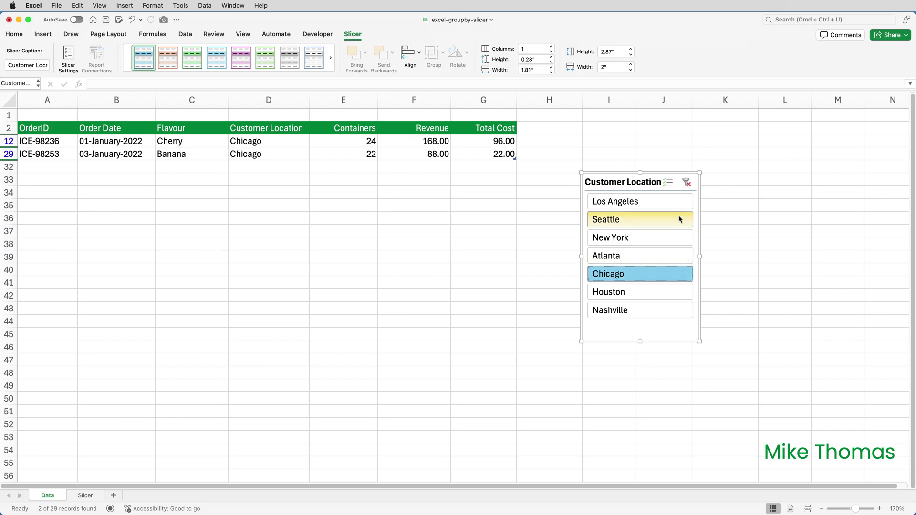
pyautogui.click(687, 183)
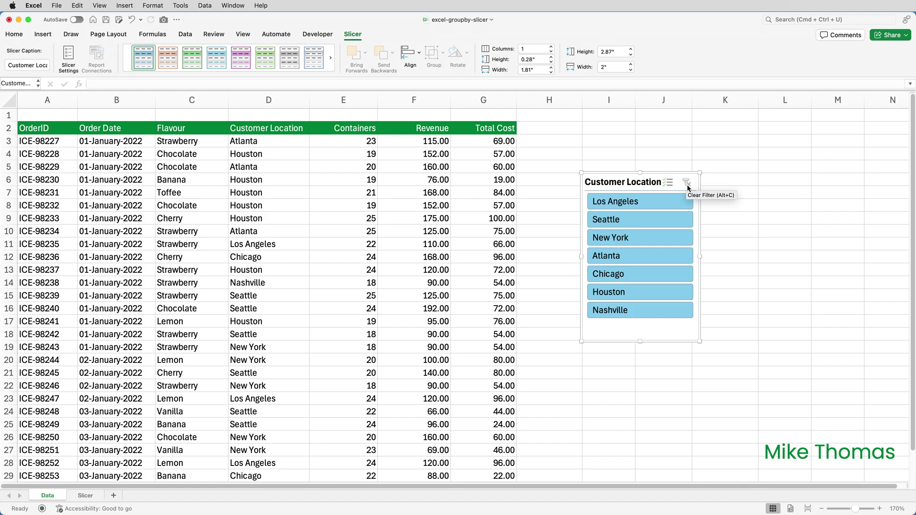
# Add a 'Filter' column header in H2 of the sales table
pyautogui.click(555, 126)
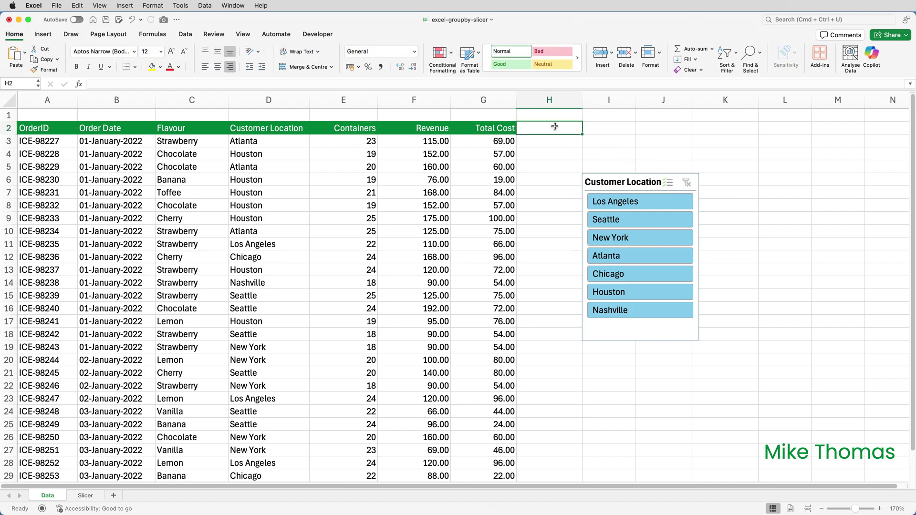
pyautogui.write('Filter')
pyautogui.hotkey('ctrl', 'Return')
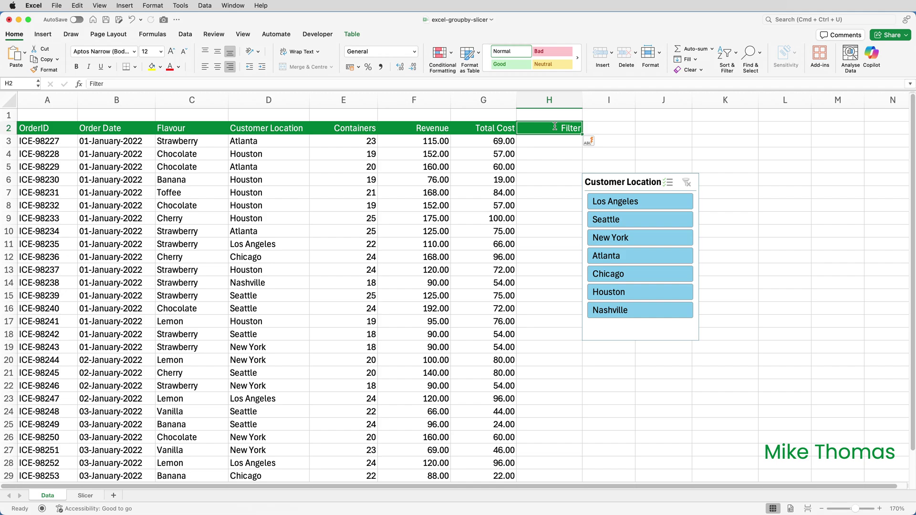
# Enter =SUBTOTAL(103,A3) in H3, using 103 - COUNTA as the function number
pyautogui.click(547, 142)
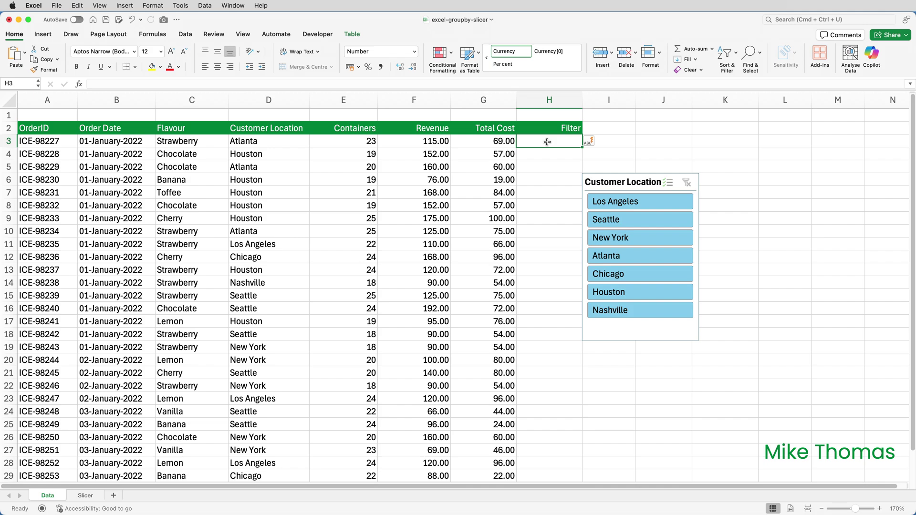
pyautogui.write('=SUB')
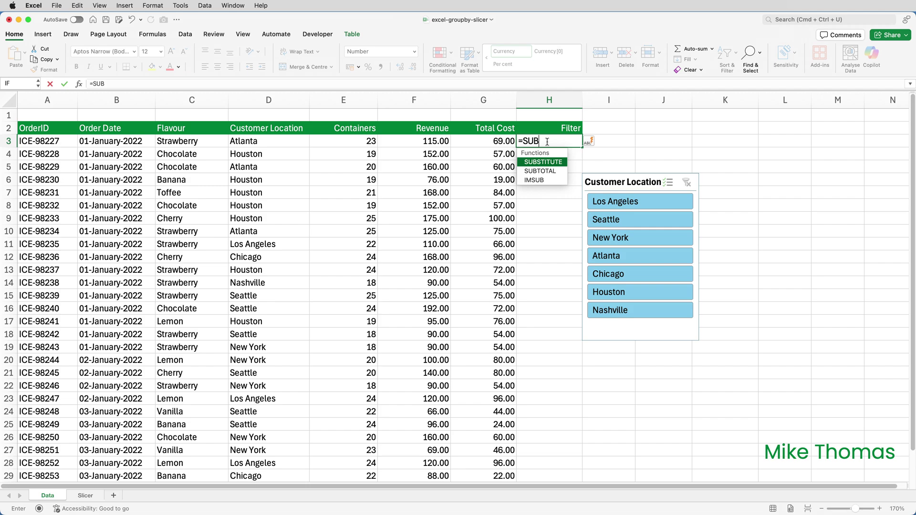
pyautogui.press('Down')
pyautogui.press('Tab')
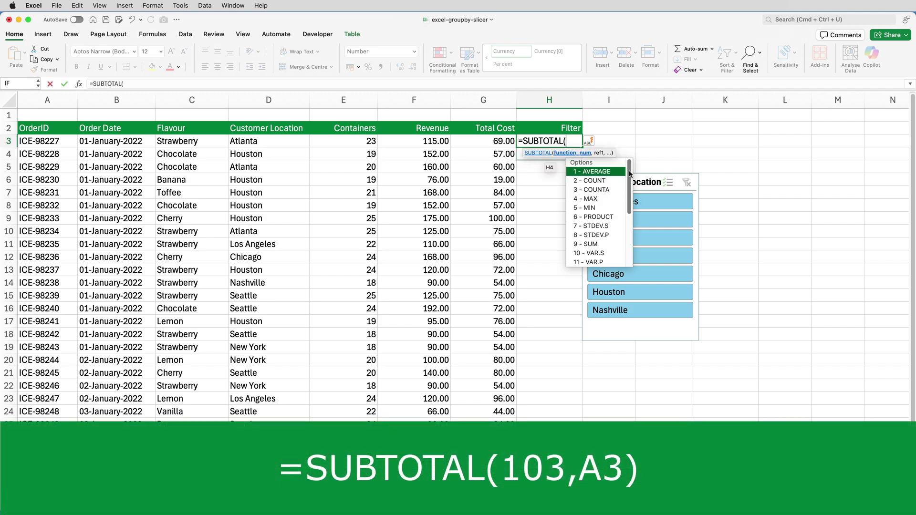
pyautogui.moveTo(630, 175)
pyautogui.mouseDown()
pyautogui.moveTo(628, 217)
pyautogui.moveTo(633, 175)
pyautogui.mouseUp()
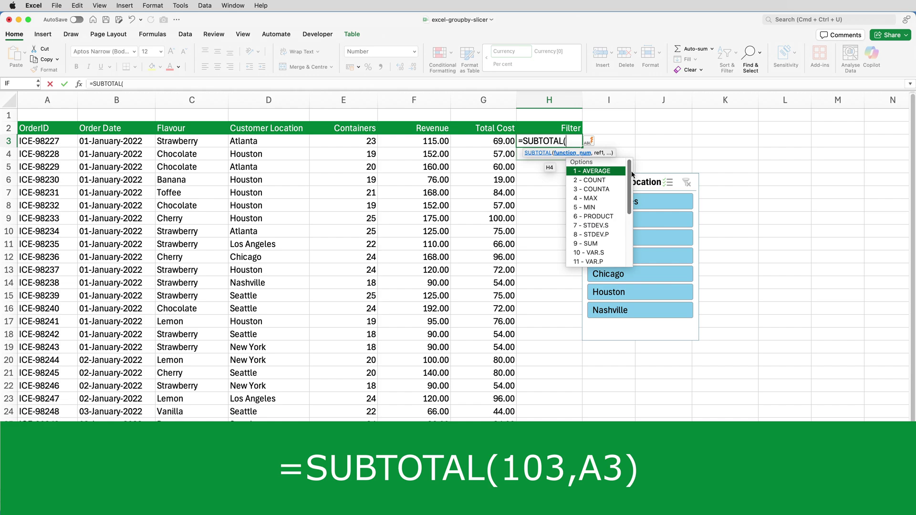
pyautogui.moveTo(633, 174); pyautogui.dragTo(634, 201)
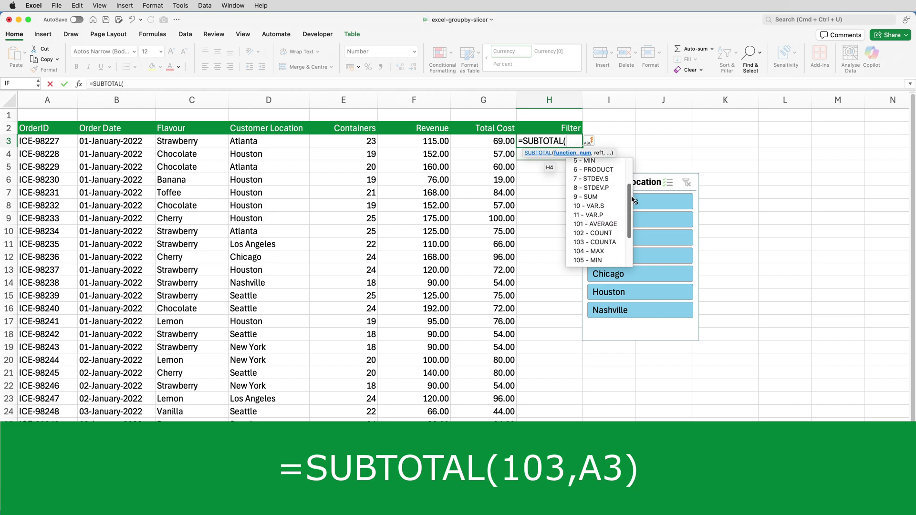
pyautogui.doubleClick(597, 243)
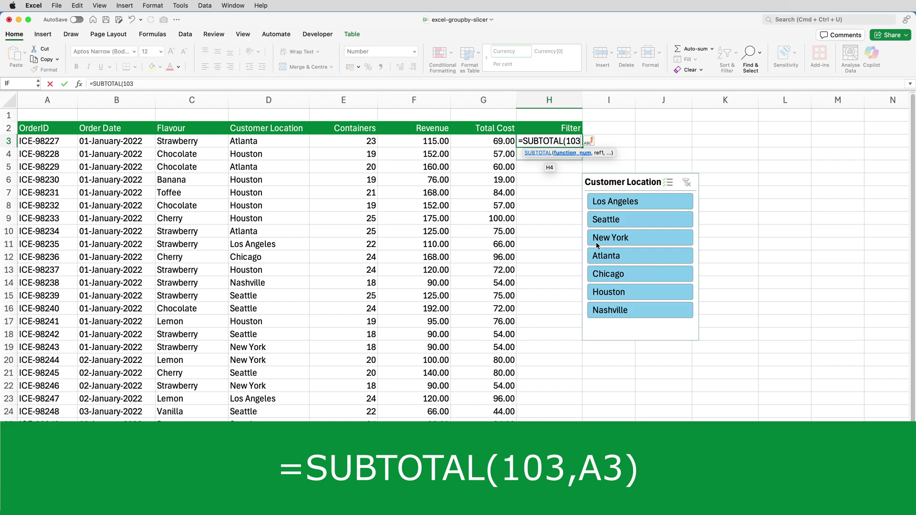
pyautogui.write(',')
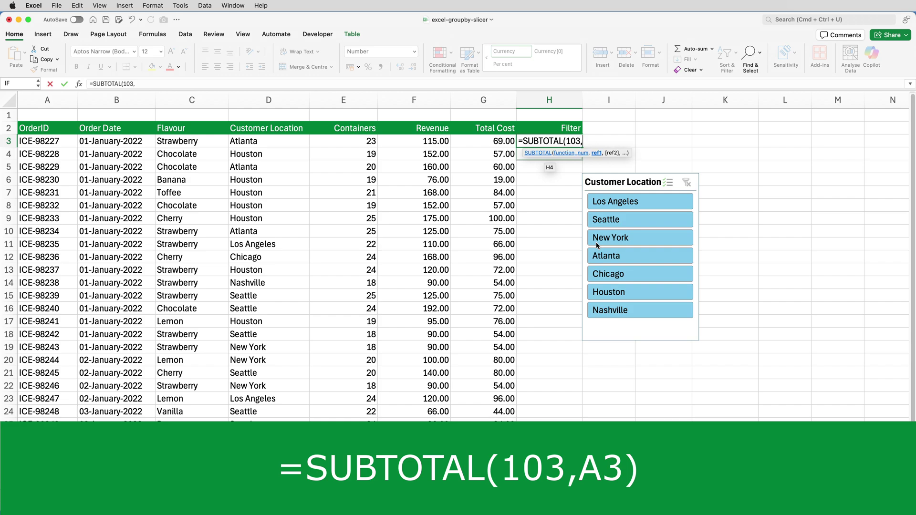
pyautogui.write('A3')
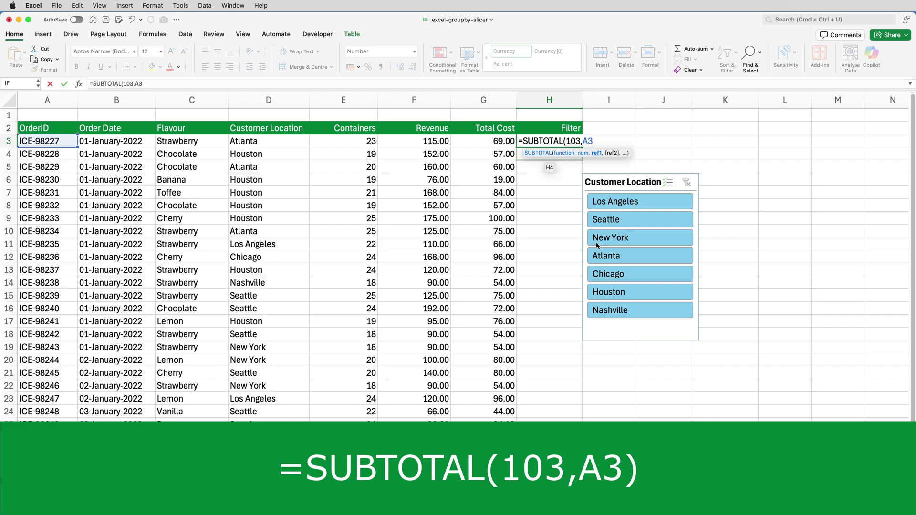
pyautogui.write(')')
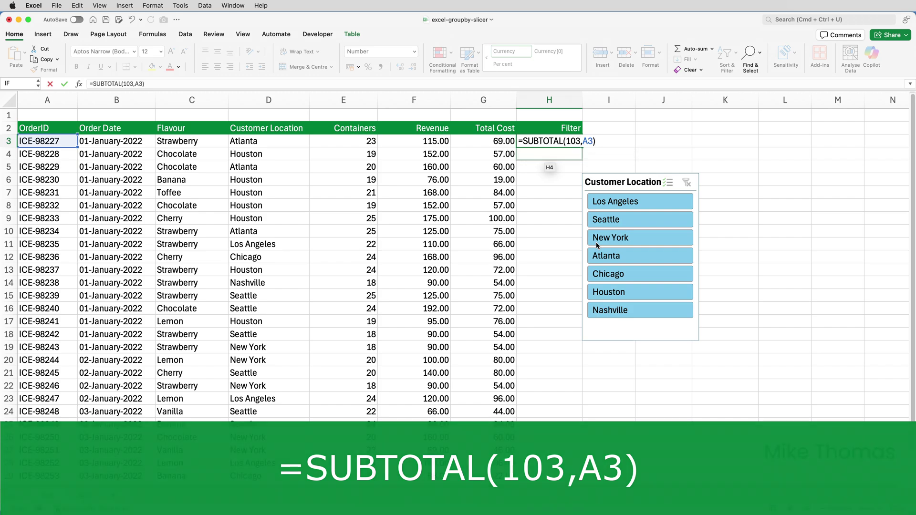
# Commit the SUBTOTAL formula down the Filter column, check H4–H5, then test and clear a Chicago filter
pyautogui.hotkey('ctrl', 'Return')
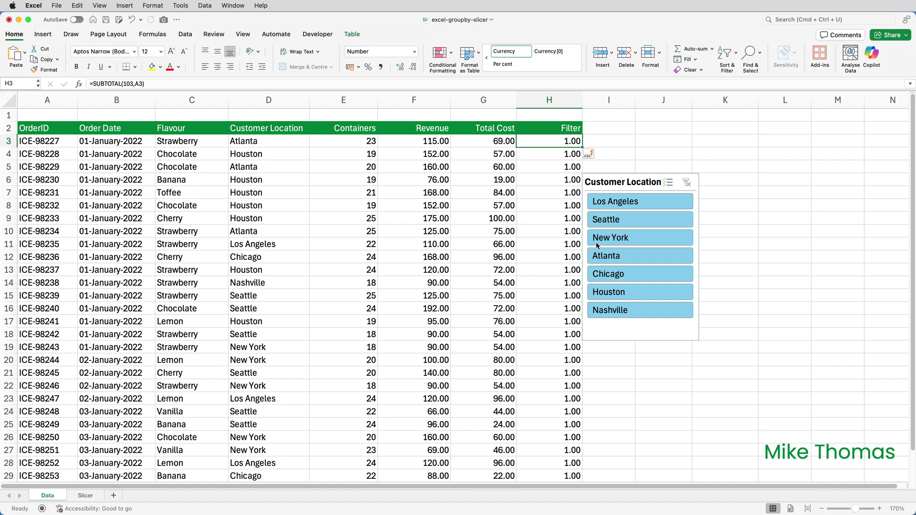
pyautogui.press('Down')
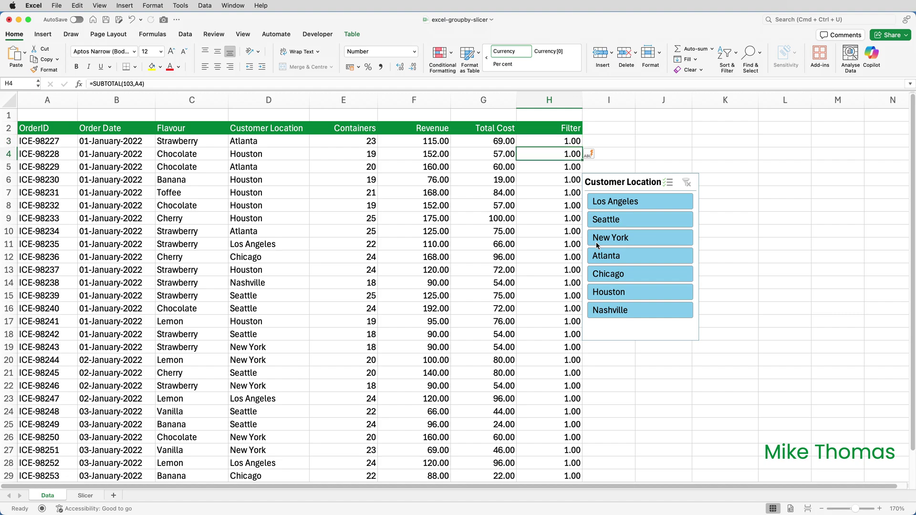
pyautogui.press('Down')
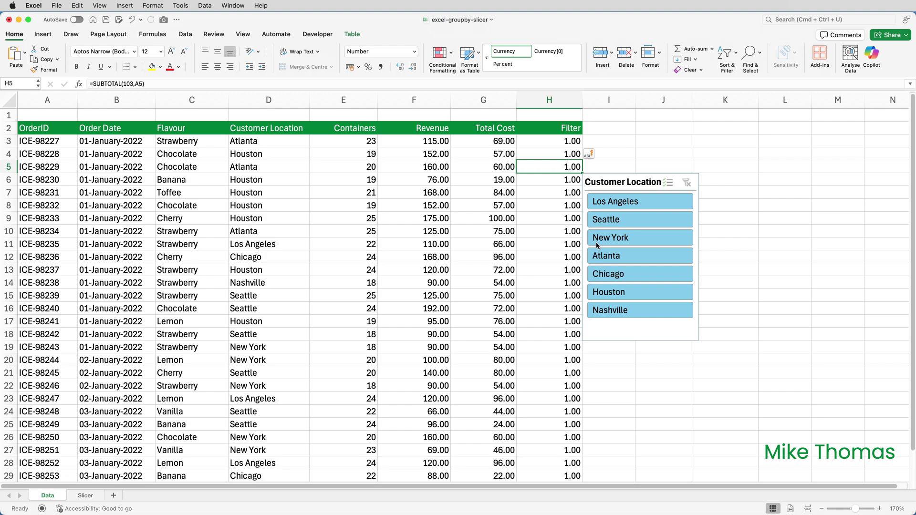
pyautogui.press('Up')
pyautogui.press('Up')
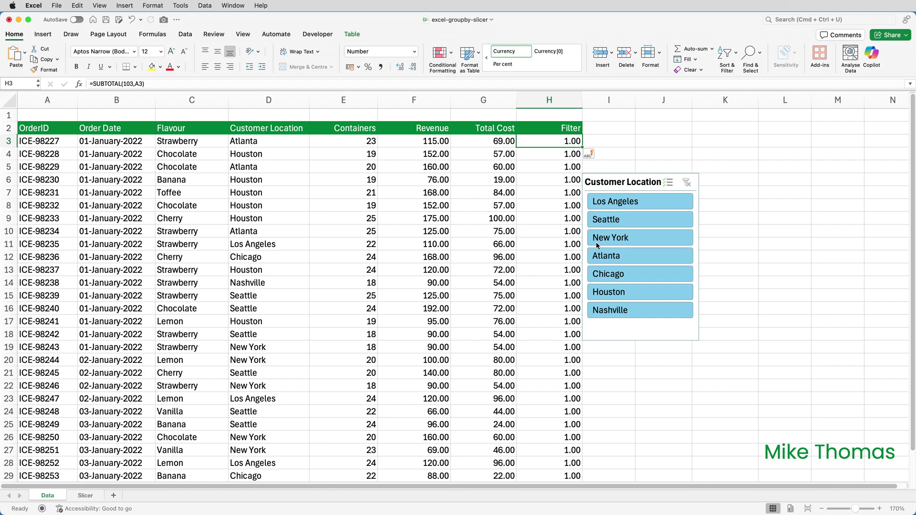
pyautogui.click(618, 275)
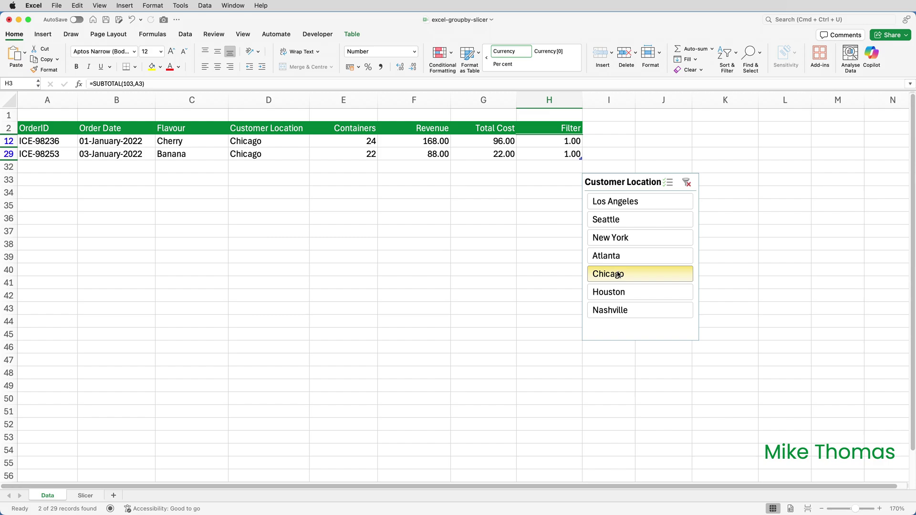
pyautogui.click(686, 183)
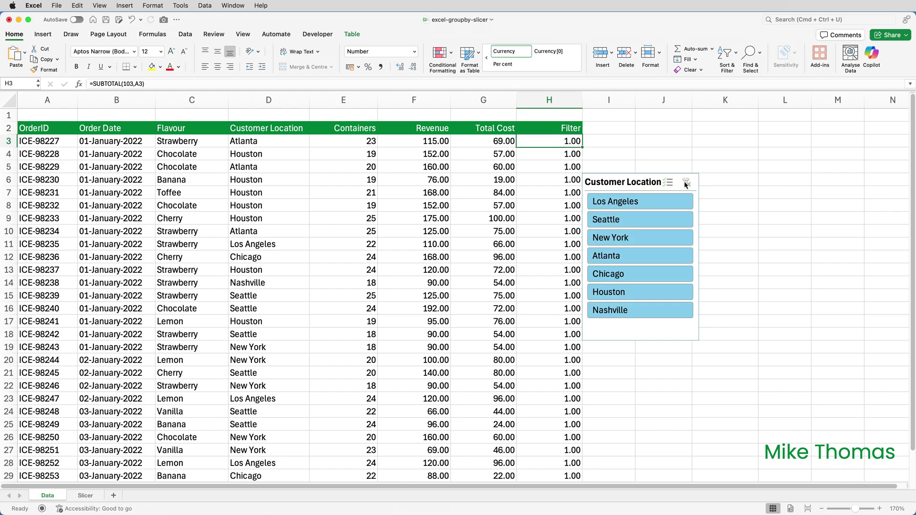
# Cut the slicer from the Data sheet and paste it into columns D–E of the Slicer sheet
pyautogui.click(658, 175)
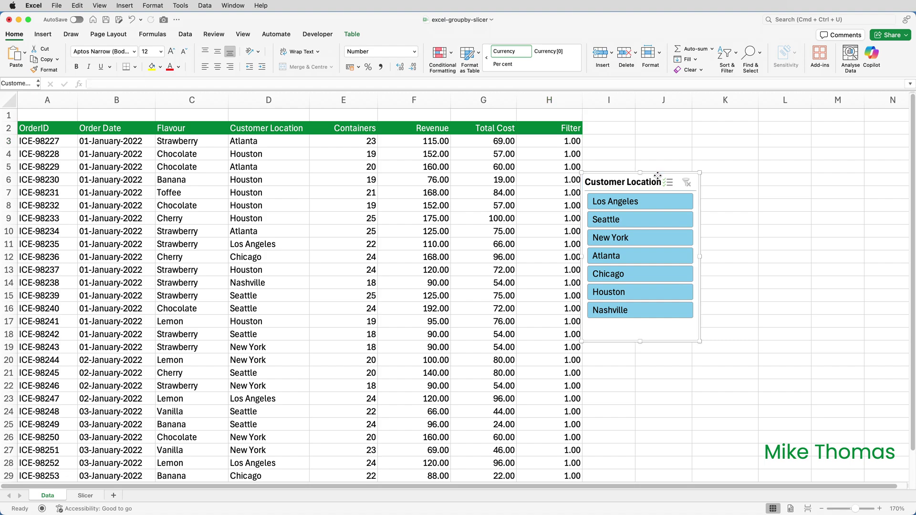
pyautogui.press('super+x')
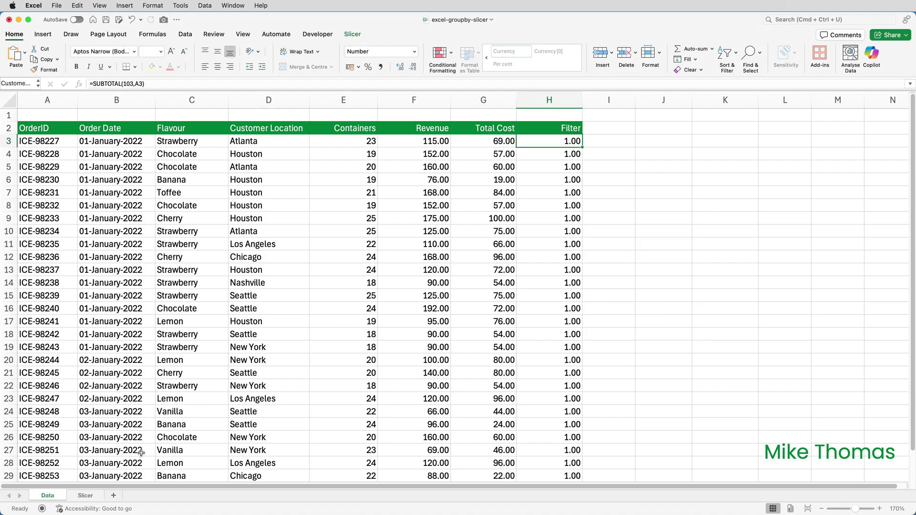
pyautogui.click(85, 496)
pyautogui.press('super+v')
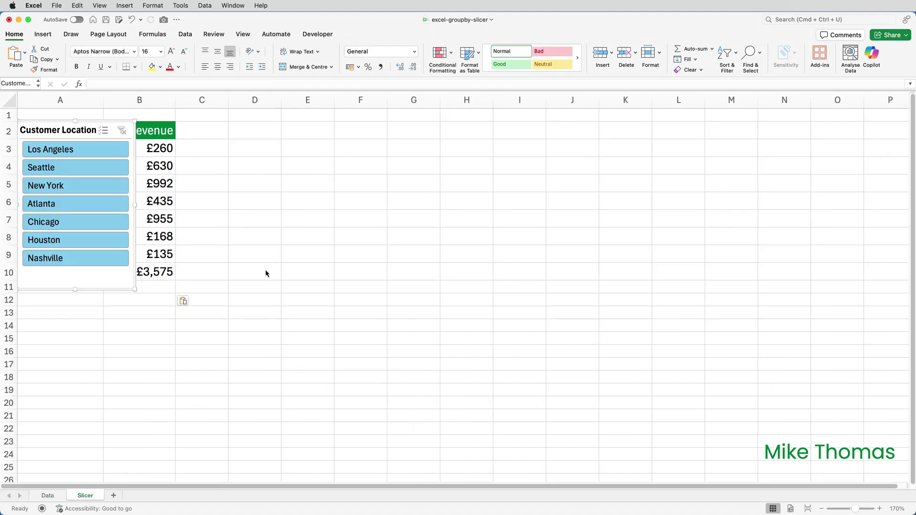
pyautogui.moveTo(113, 125); pyautogui.dragTo(326, 125)
pyautogui.press('Escape')
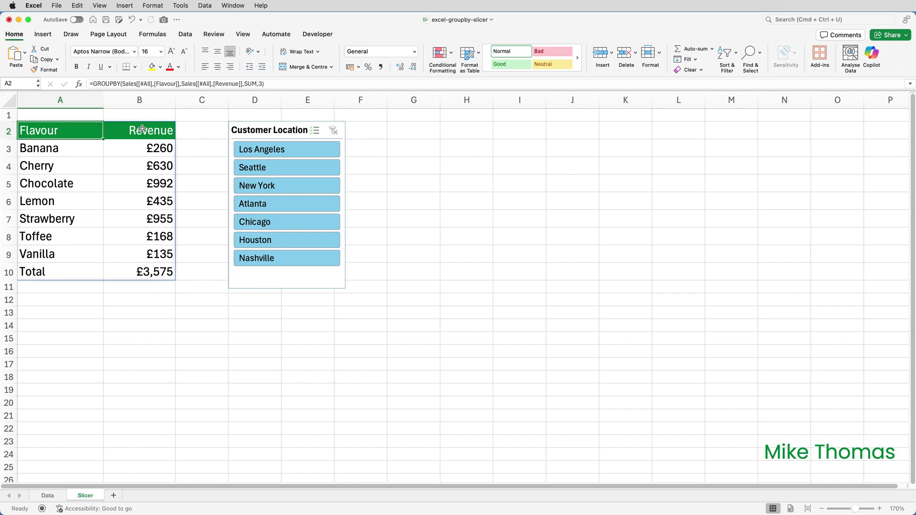
# Add ,,,Sales[[#All],[Filter]]=1 as the filter_array argument of the A2 GROUPBY formula
pyautogui.doubleClick(66, 130)
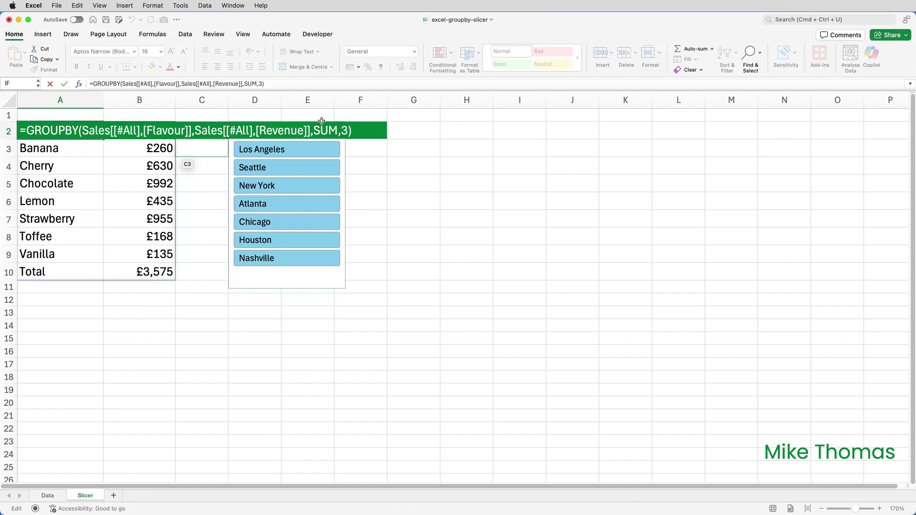
pyautogui.click(348, 131)
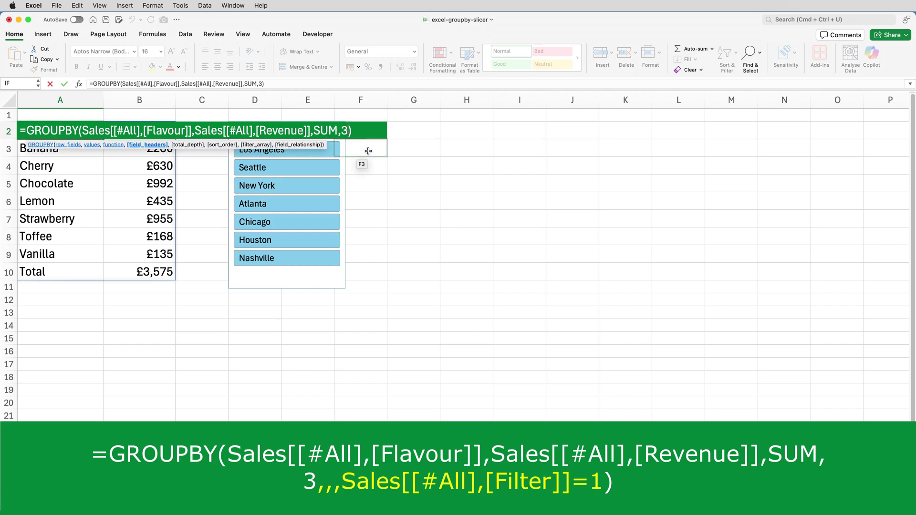
pyautogui.write(',,')
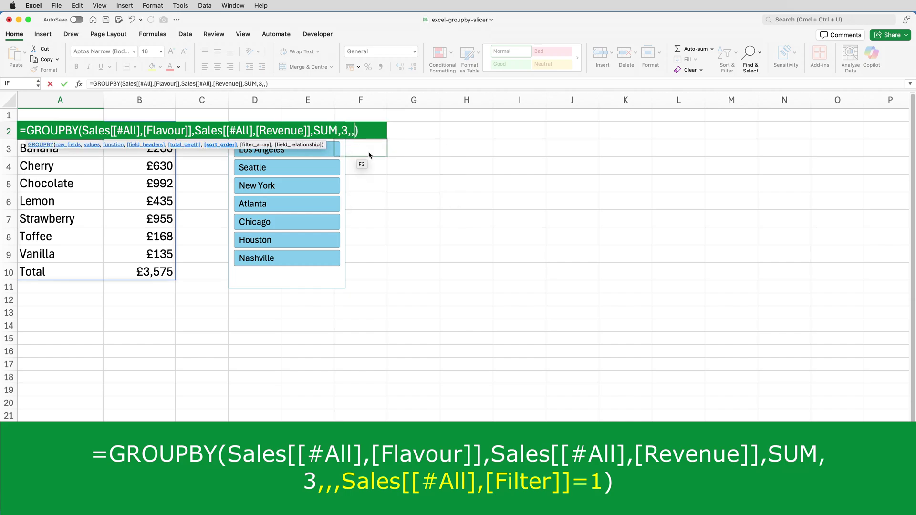
pyautogui.write(',')
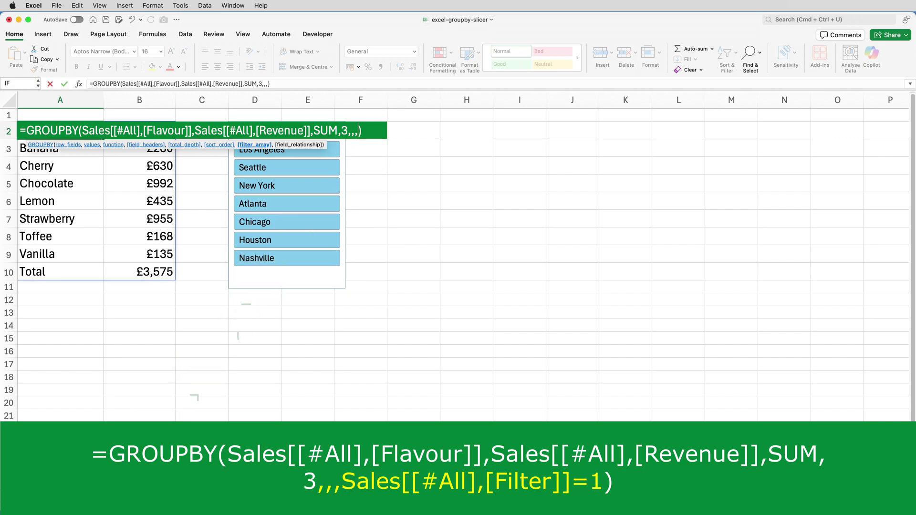
pyautogui.hotkey('ctrl', 'pagedown')
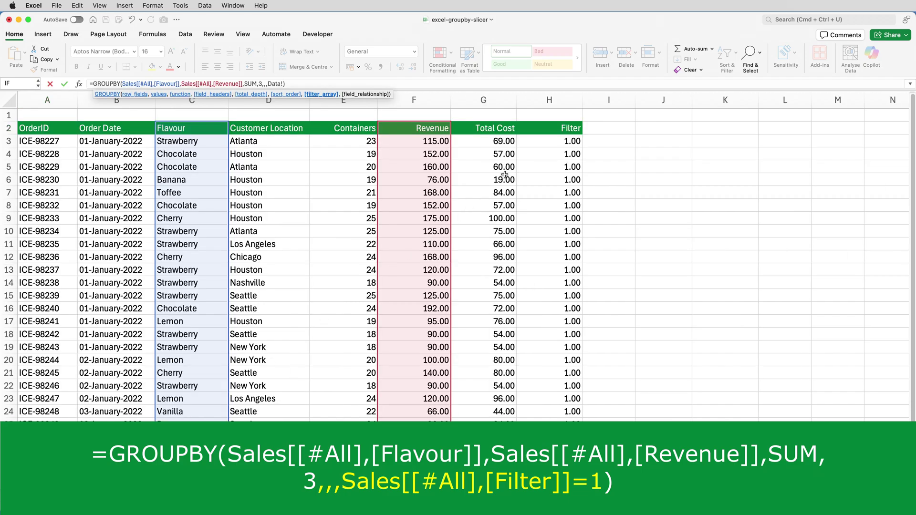
pyautogui.click(550, 126)
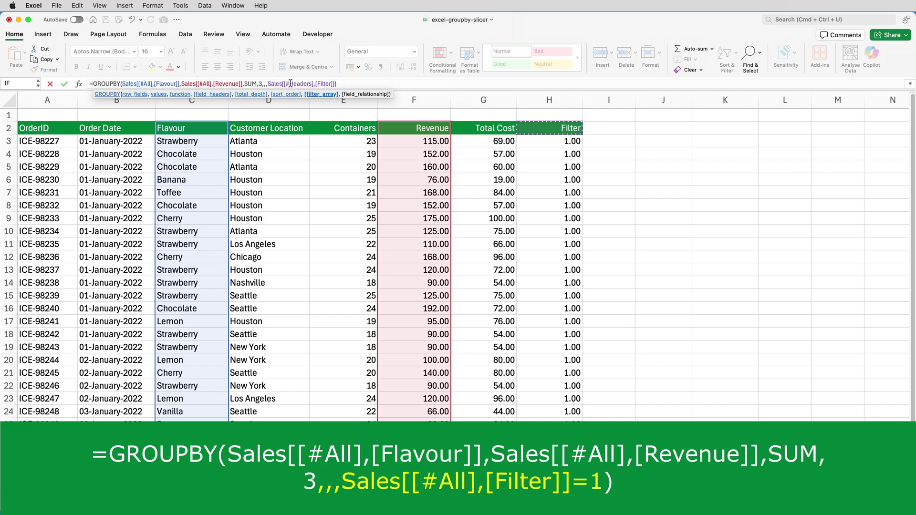
pyautogui.moveTo(289, 84); pyautogui.dragTo(311, 85)
pyautogui.write('All')
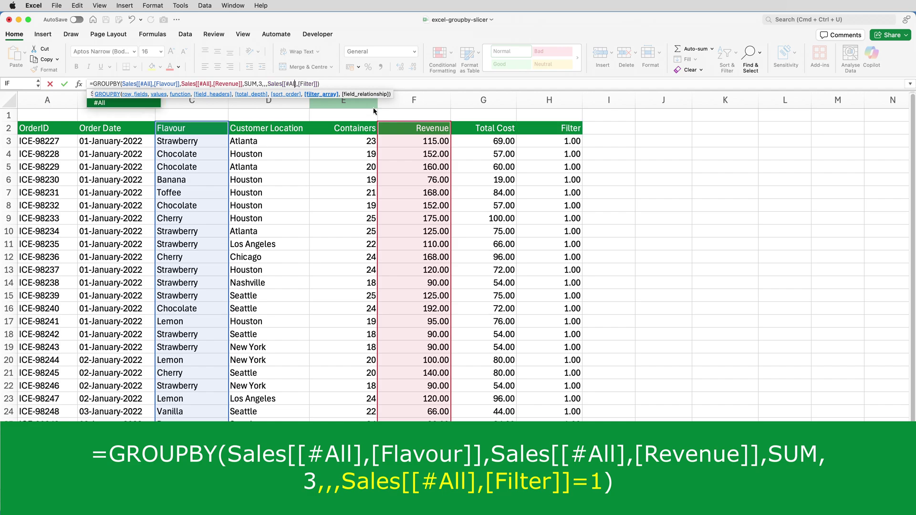
pyautogui.write(']')
pyautogui.press('Left')
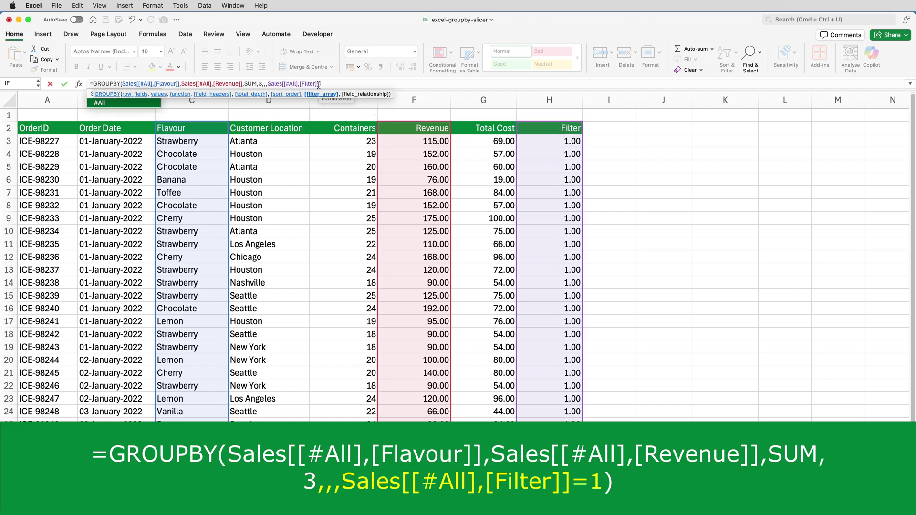
pyautogui.press('Right')
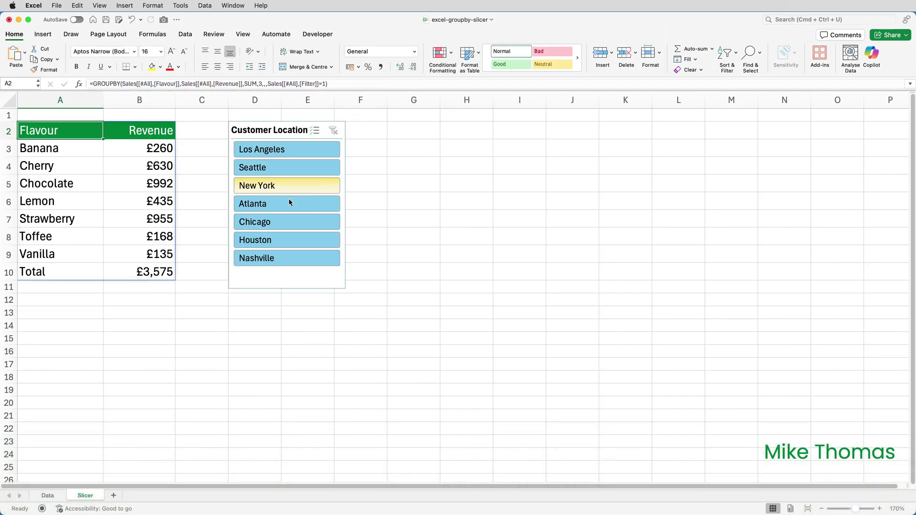
pyautogui.click(288, 207)
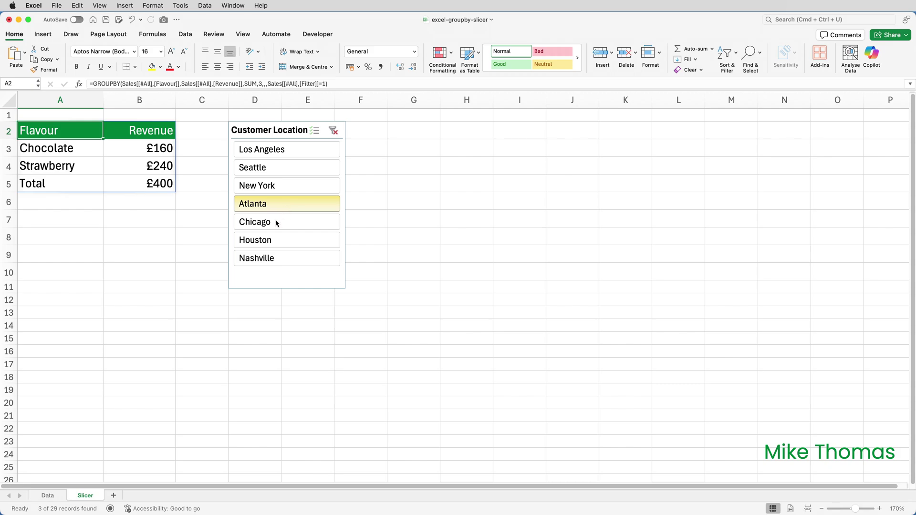
pyautogui.click(51, 497)
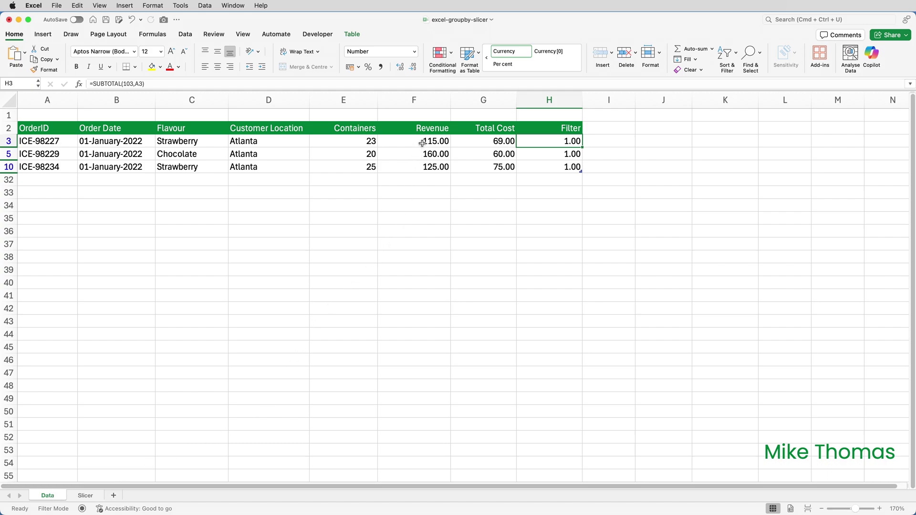
pyautogui.moveTo(420, 142); pyautogui.dragTo(426, 164)
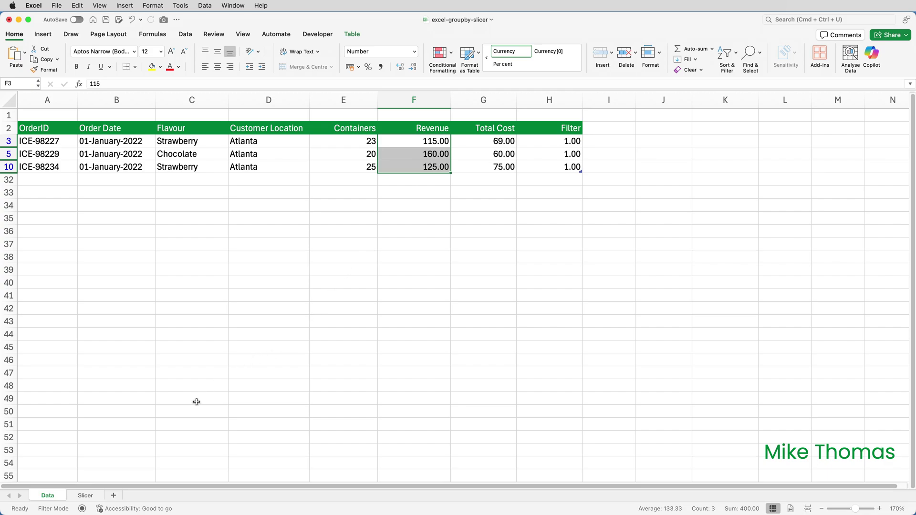
pyautogui.click(84, 496)
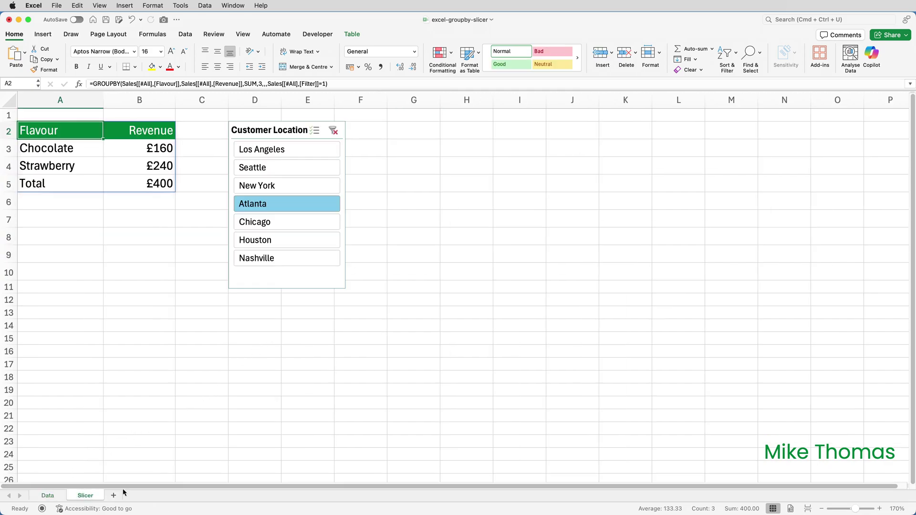
pyautogui.click(335, 132)
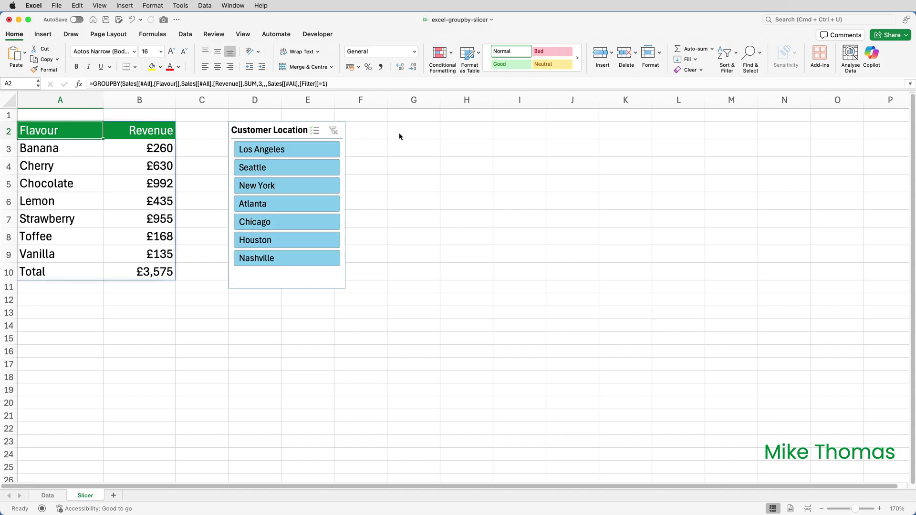
# Hide the Filter column H on the Data sheet
pyautogui.click(52, 497)
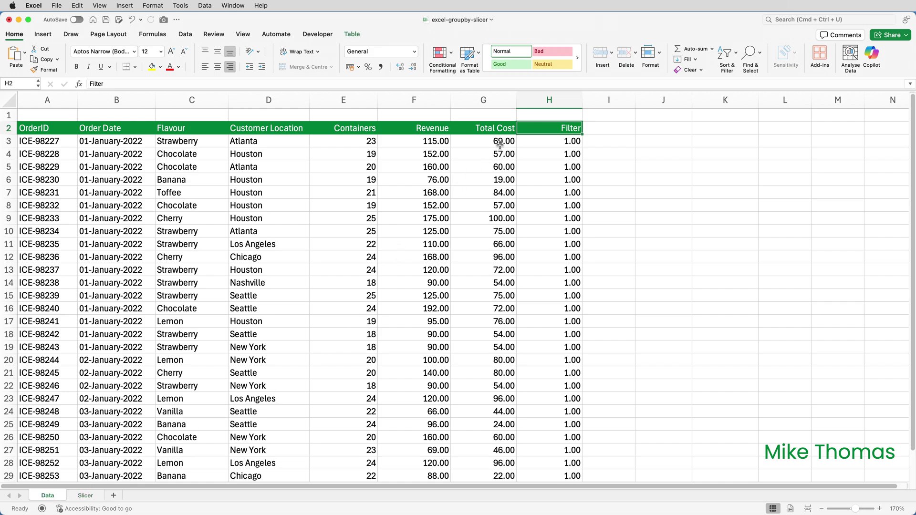
pyautogui.click(535, 103)
pyautogui.rightClick(534, 103)
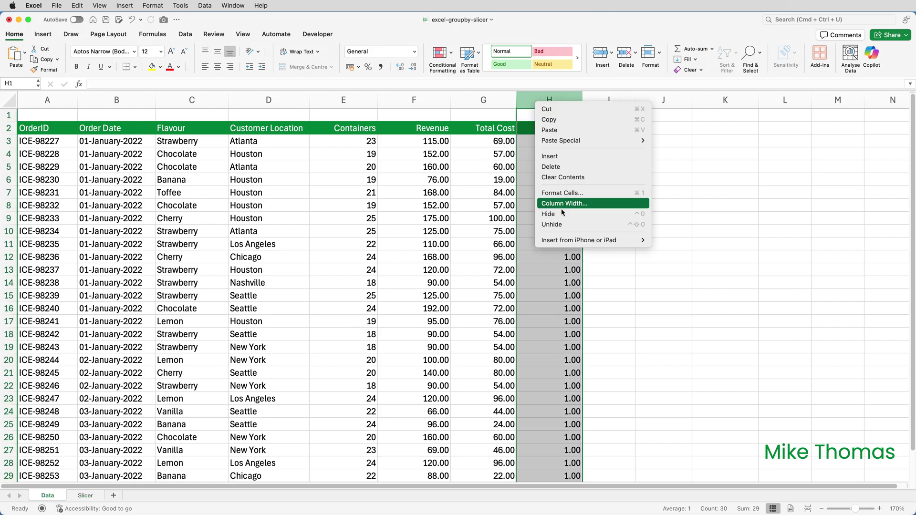
pyautogui.click(546, 213)
# Filter the Slicer sheet summary to Atlanta, leaving Chocolate £160 and Strawberry £240
pyautogui.click(462, 241)
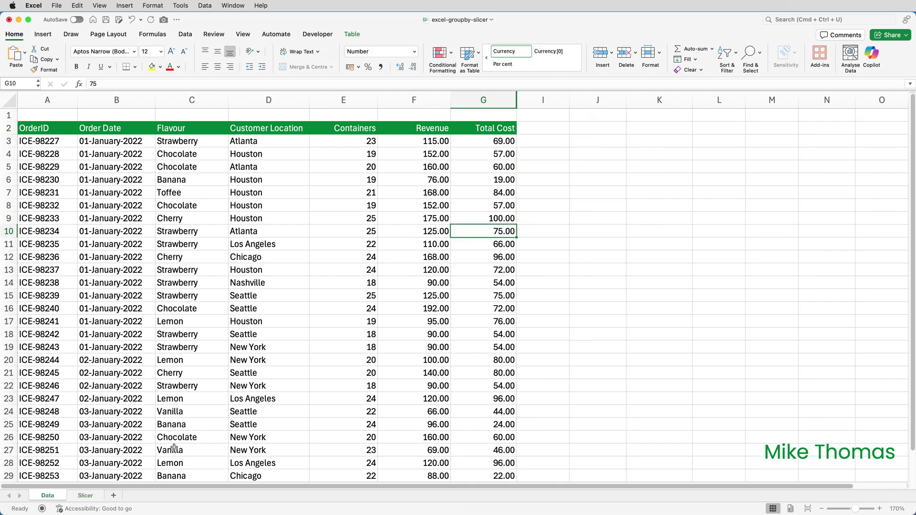
pyautogui.click(86, 496)
pyautogui.click(280, 206)
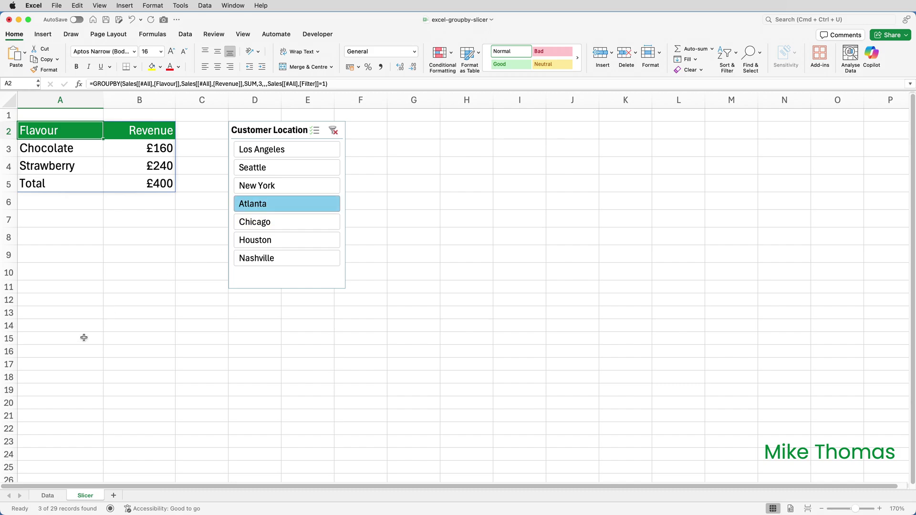
# Return to the Data sheet showing only the three Atlanta orders and select empty cells J2:K34 and M2:N34
pyautogui.click(47, 496)
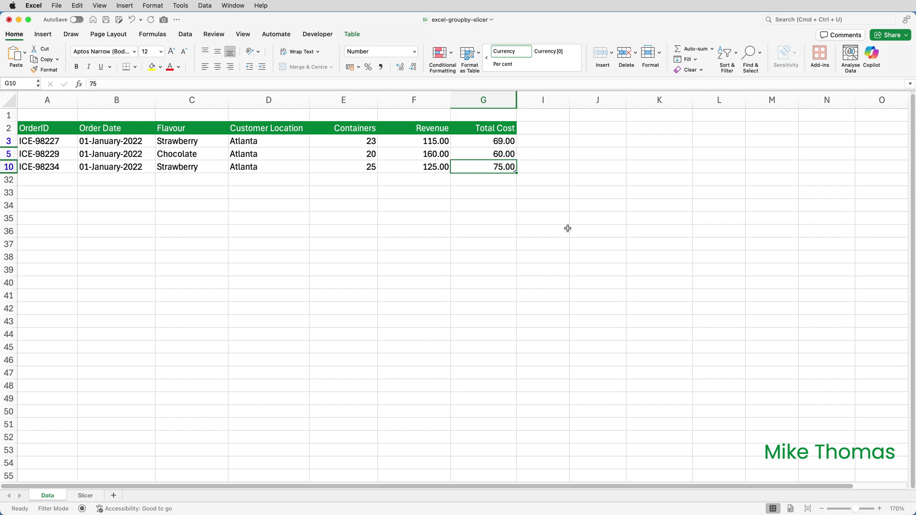
pyautogui.moveTo(600, 128); pyautogui.dragTo(661, 206)
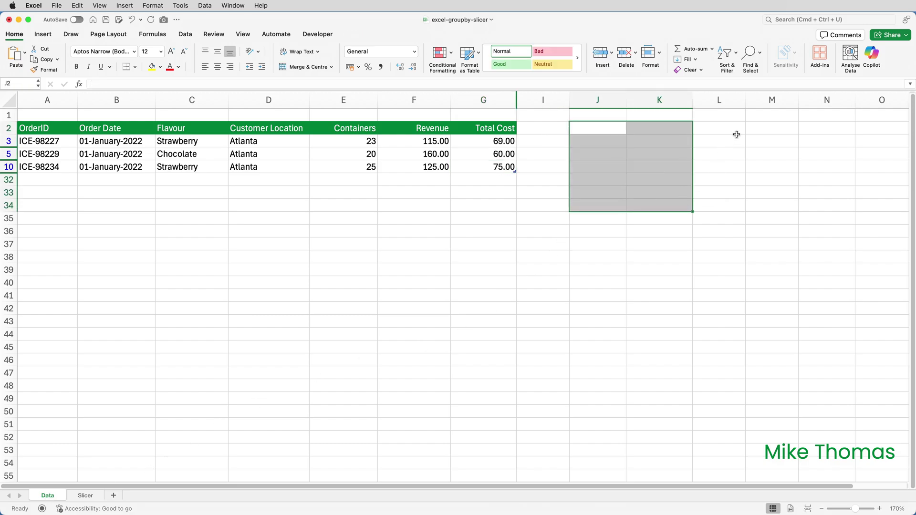
pyautogui.moveTo(759, 128); pyautogui.dragTo(798, 203)
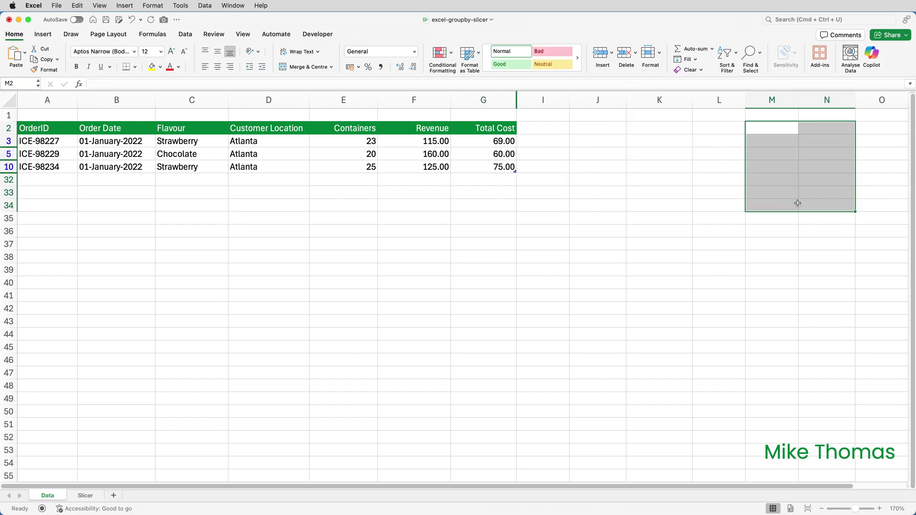